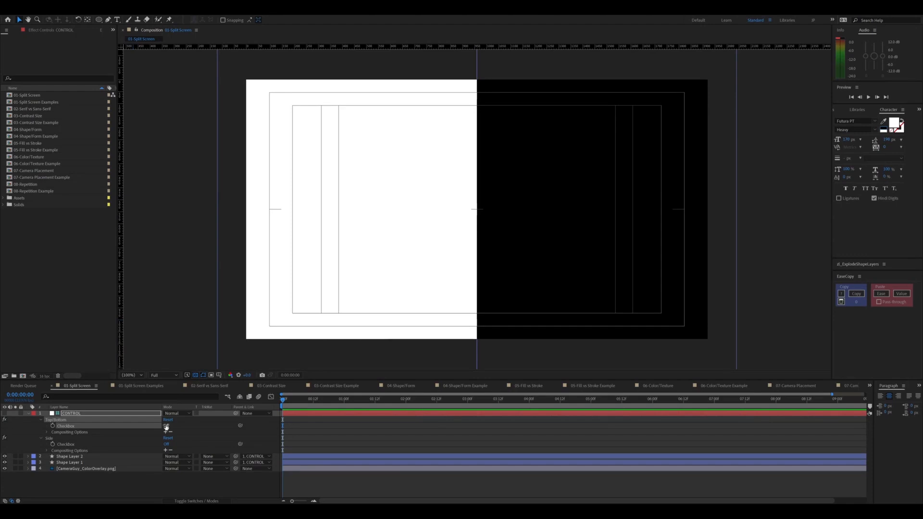
Turn on the Top/Bottom checkbox of the CONTROL layer in the split screen composition, and toggle its Side checkbox
left_click(166, 426)
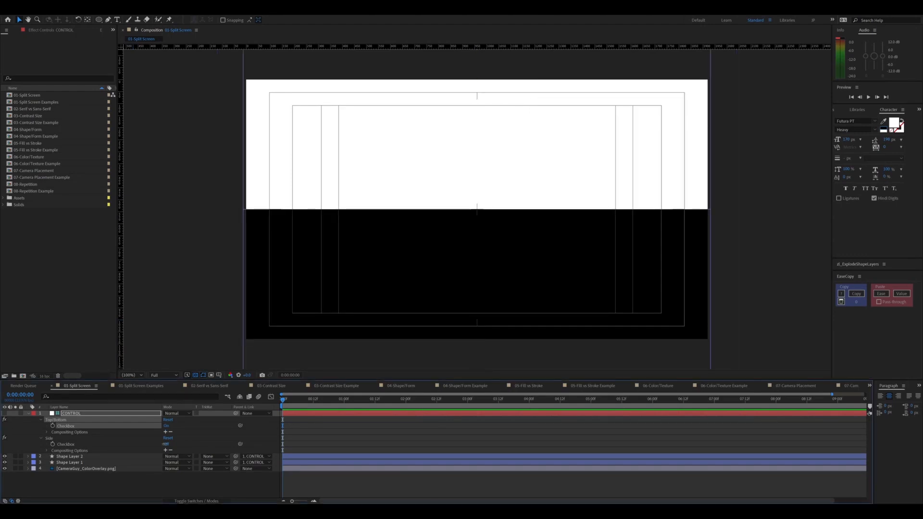
left_click(167, 444)
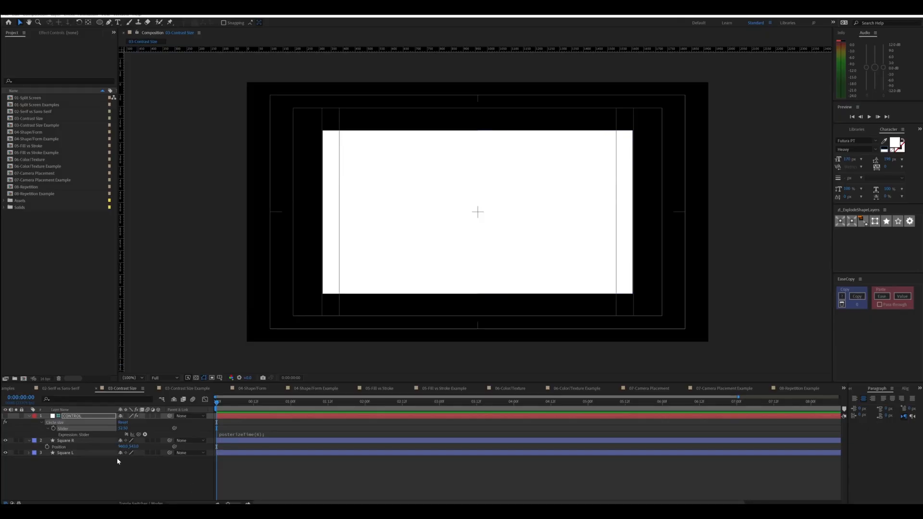
Try moving Square L leftward away from Square R through its position in the 03-Contrast Size composition, and undo the move
left_click(35, 454)
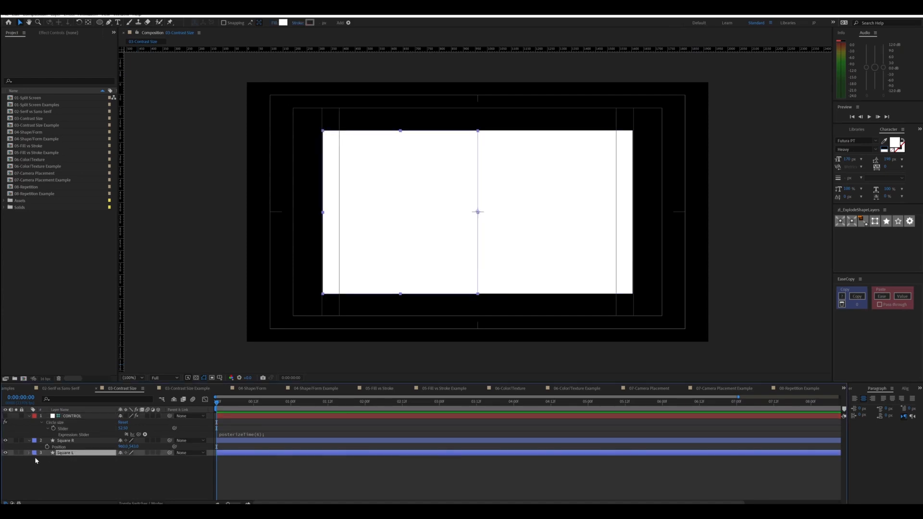
key("p")
left_click_drag(121, 461, 72, 460)
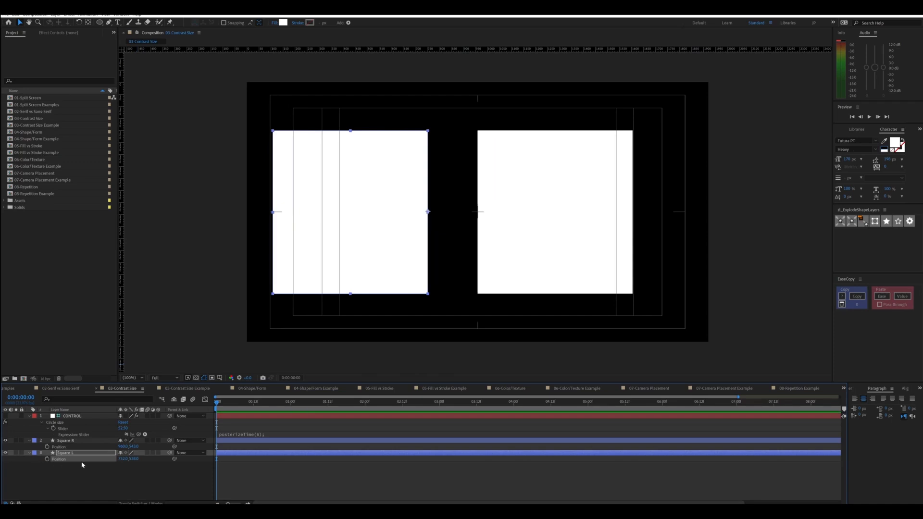
key("ctrl+z")
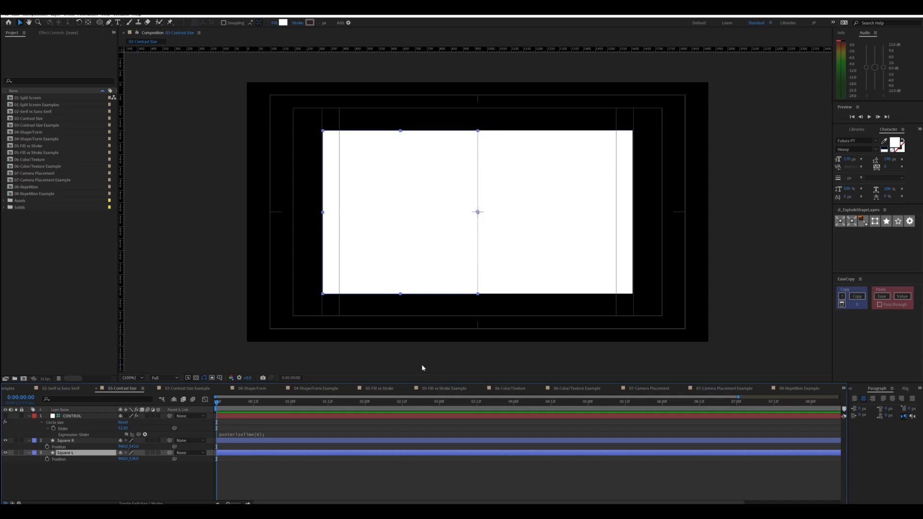
Try a different slider value on the CONTROL layer to contrast the sizes of the two squares, and undo the change
mouse_move(118, 428)
left_mouse_down()
mouse_move(166, 427)
mouse_move(105, 435)
mouse_move(159, 432)
mouse_move(113, 434)
mouse_move(143, 434)
mouse_move(120, 436)
left_mouse_up()
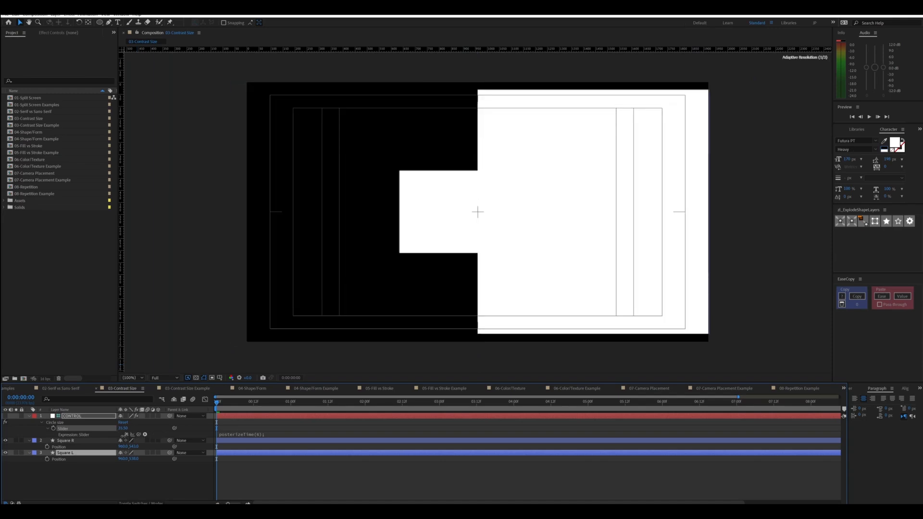
key("ctrl+z")
key("ctrl+z")
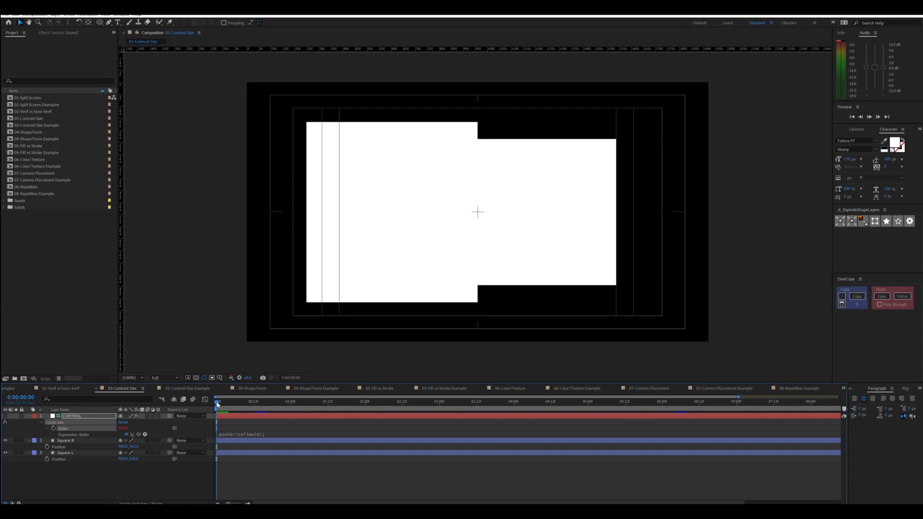
Preview the changing square sizes in 03-Contrast Size, and scrub through 03-Contrast Size Example to frame 17
key("space")
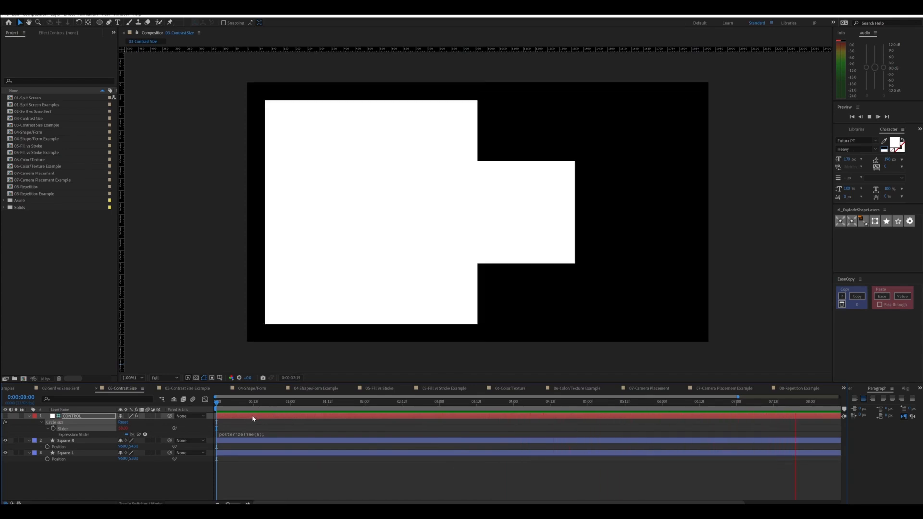
left_click(227, 403)
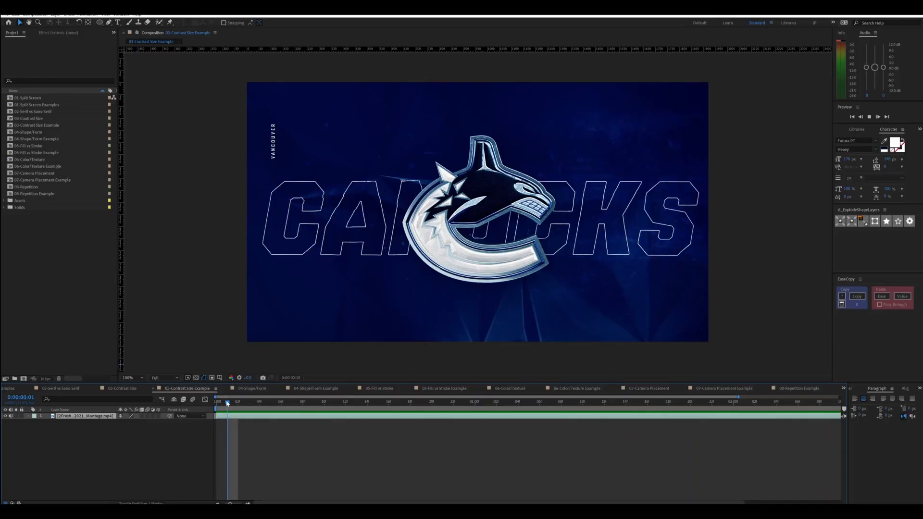
left_click_drag(260, 406, 403, 407)
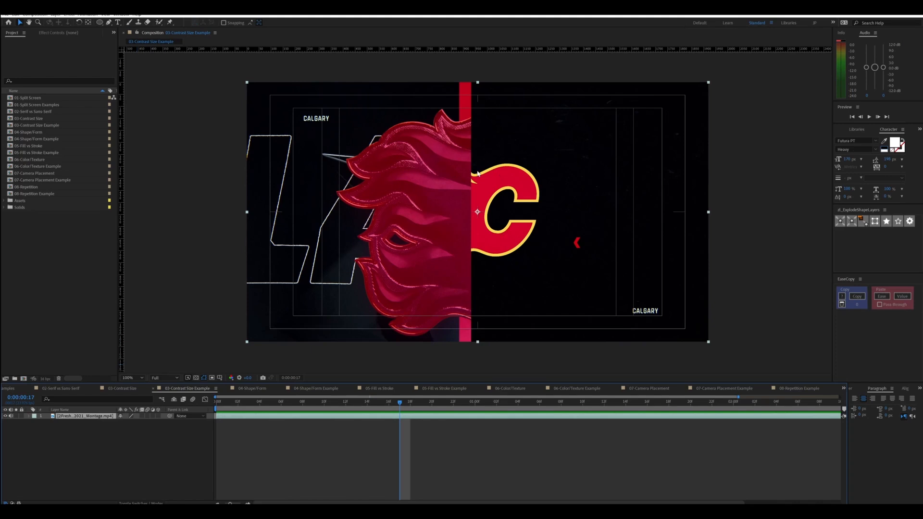
Compare the 03-Contrast Size composition with 03-Contrast Size Example, and play the example footage
left_click(114, 391)
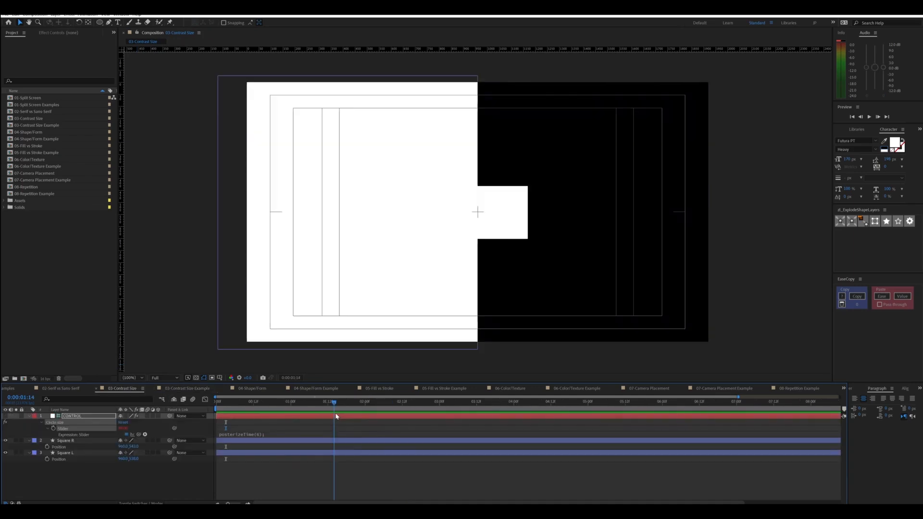
left_click(186, 389)
left_click(136, 390)
left_click(180, 392)
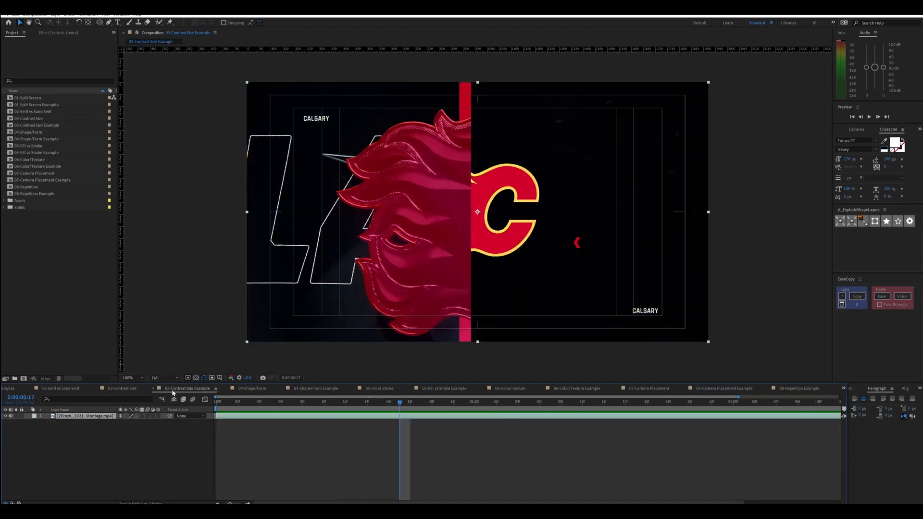
key("space")
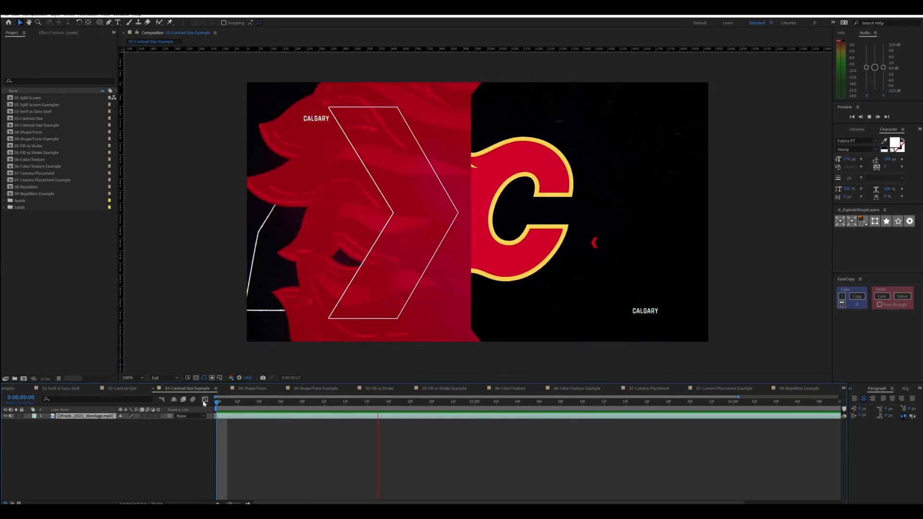
Preview the grid of shapes in the 04-Shape/Form composition, and open 04-Shape/Form Example
left_click(252, 388)
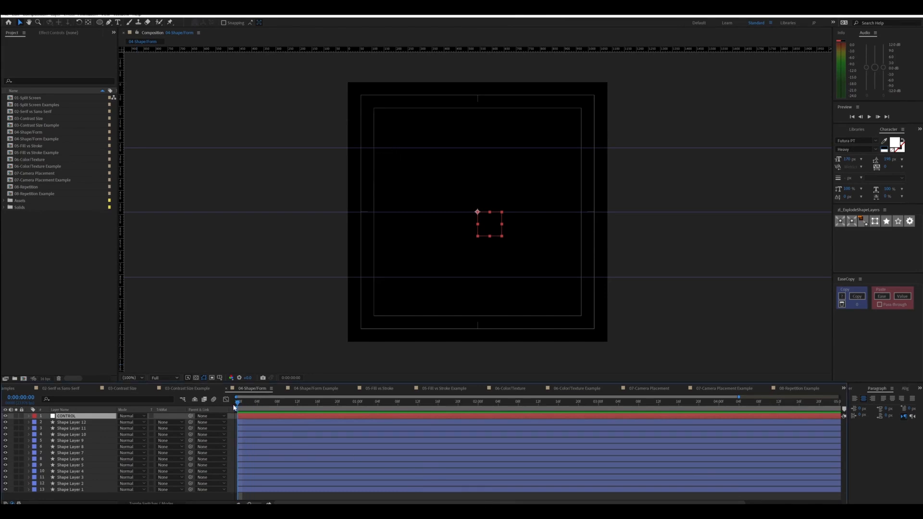
key("space")
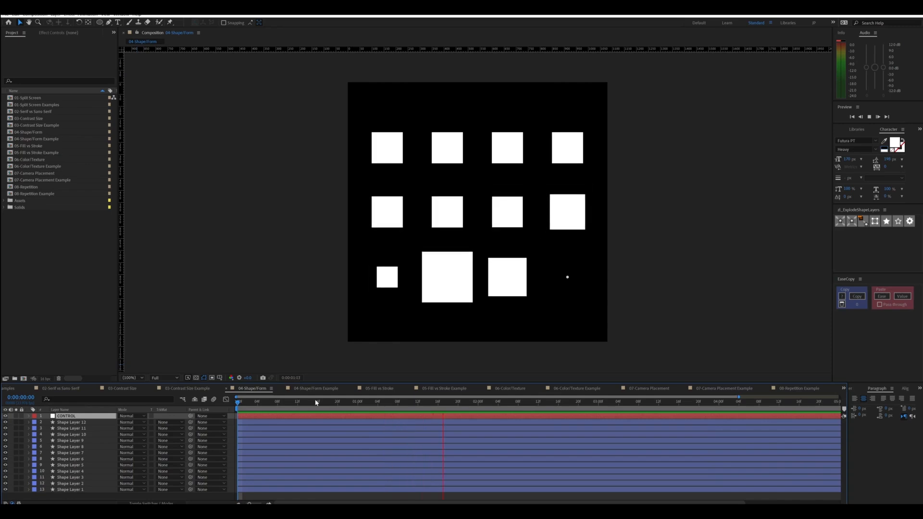
key("space")
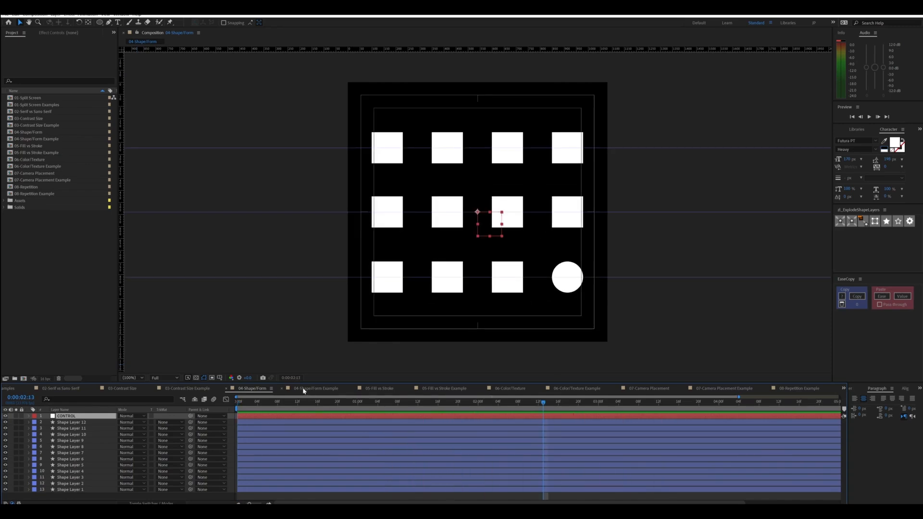
left_click(304, 390)
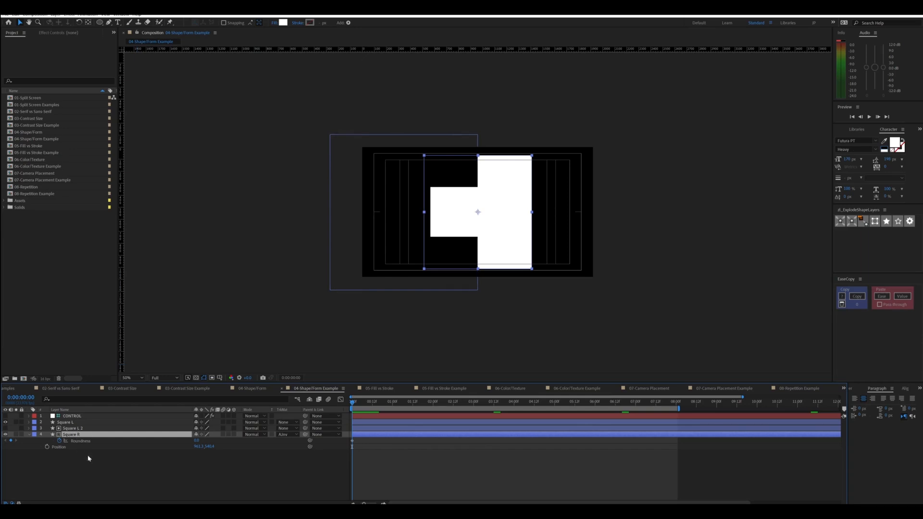
Try moving Square R rightward away from the smaller square through its position, and undo the move
left_click_drag(198, 446, 397, 446)
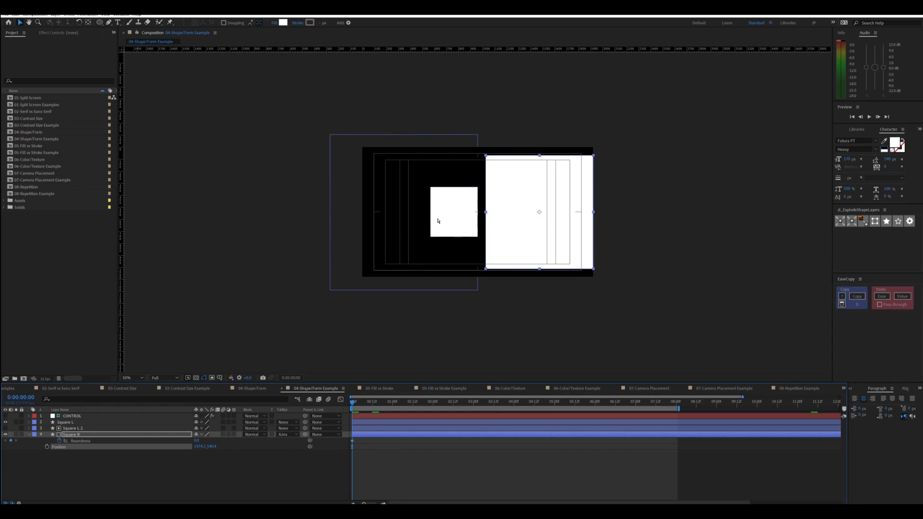
key("ctrl+z")
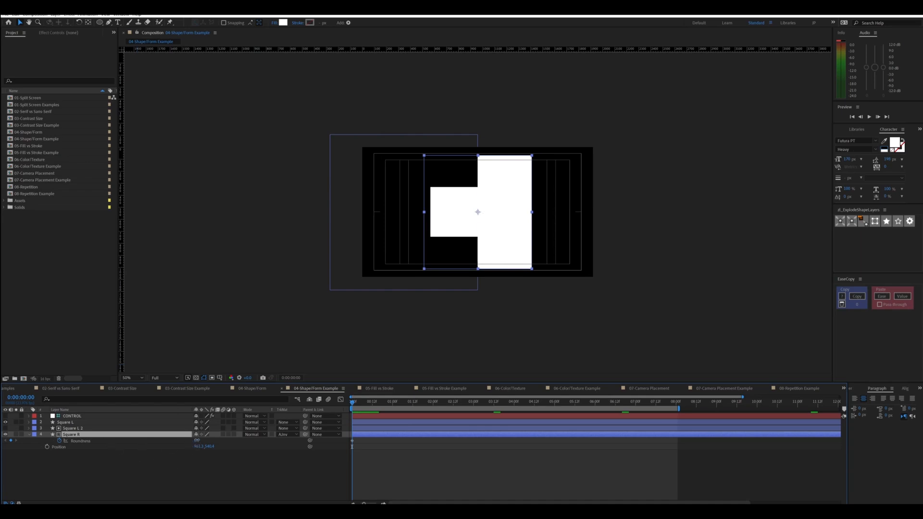
Increase Square R's roundness until it forms a circle, and preview the size animation against Square L
left_click_drag(197, 441, 467, 448)
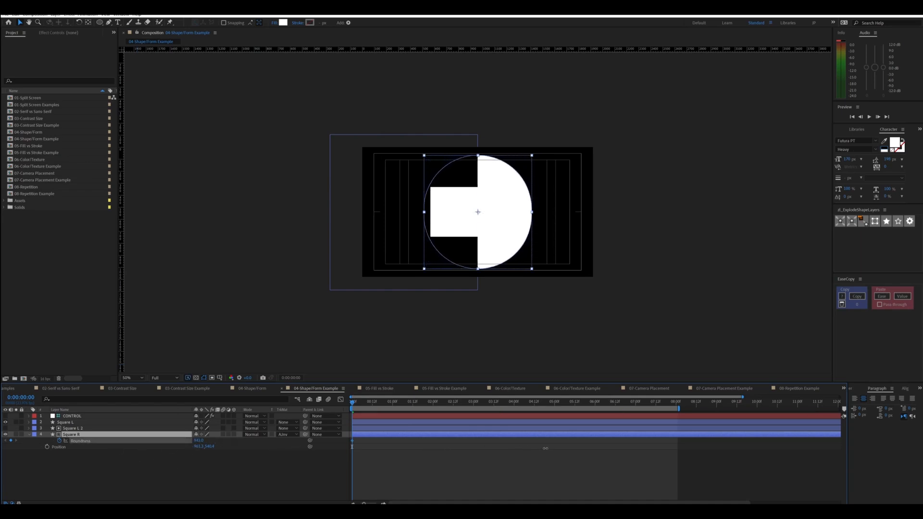
left_click_drag(545, 449, 545, 449)
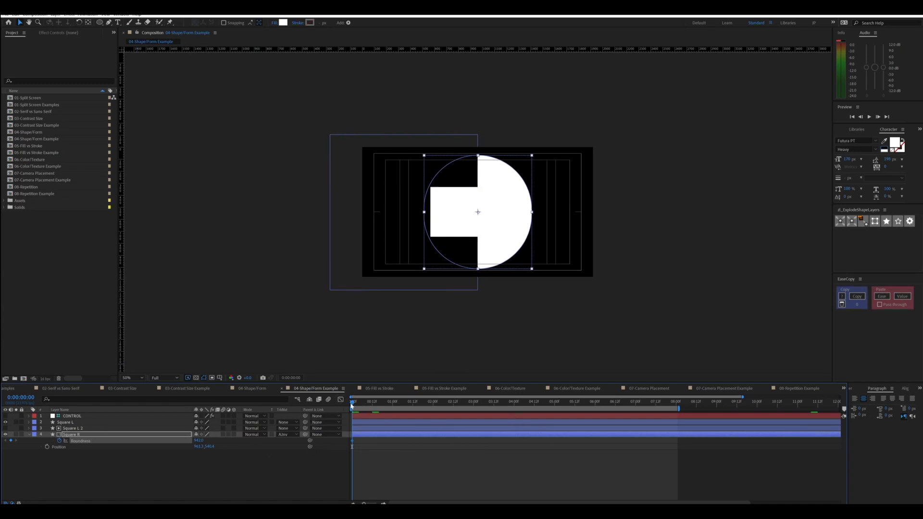
key("space")
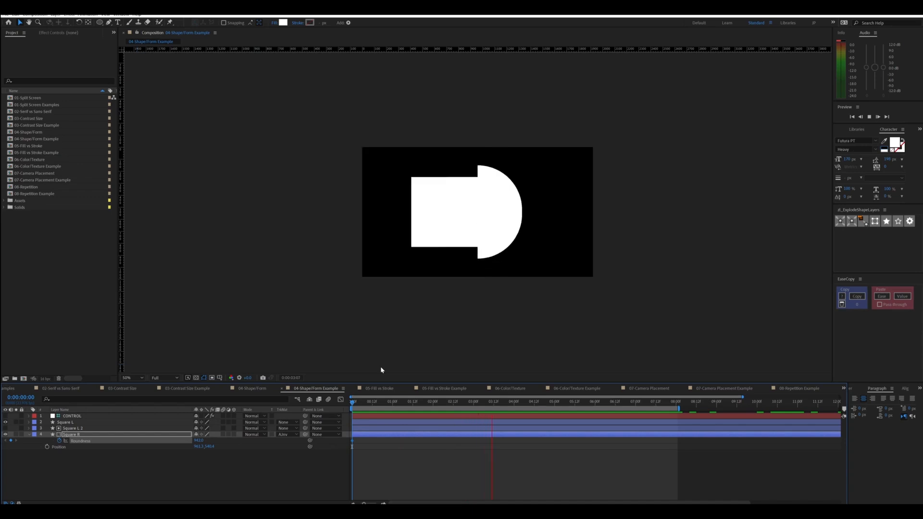
left_click(368, 403)
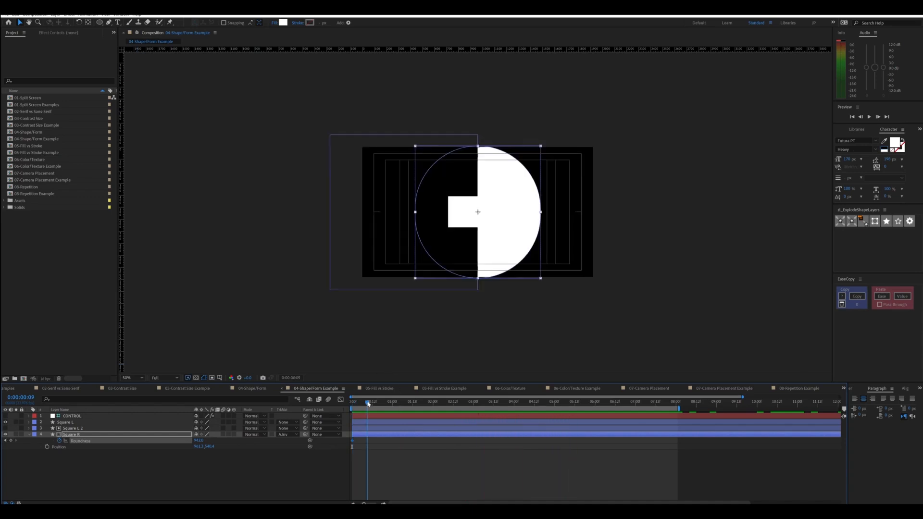
left_click_drag(368, 402, 380, 404)
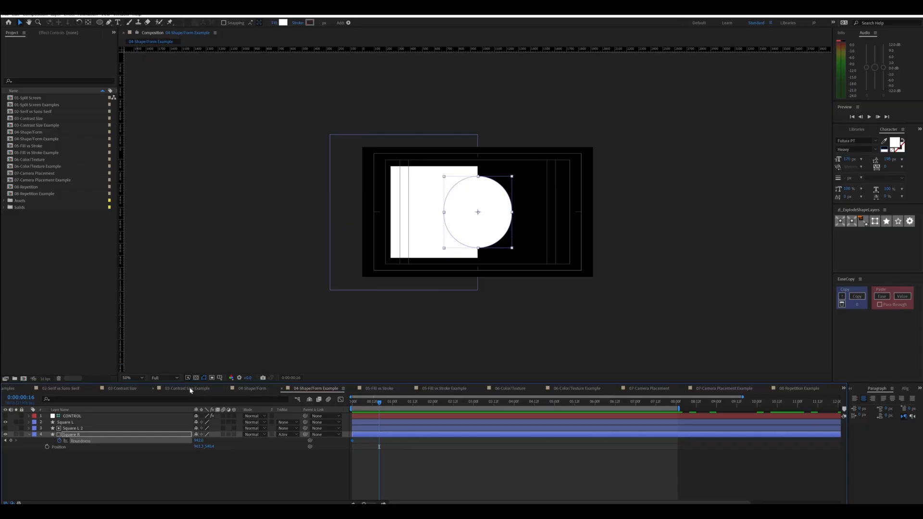
Scrub through 03-Contrast Size Example around frames 11 to 14 to examine the contrasting shapes in the Calgary logo transition
left_click(189, 389)
left_click_drag(238, 405, 343, 411)
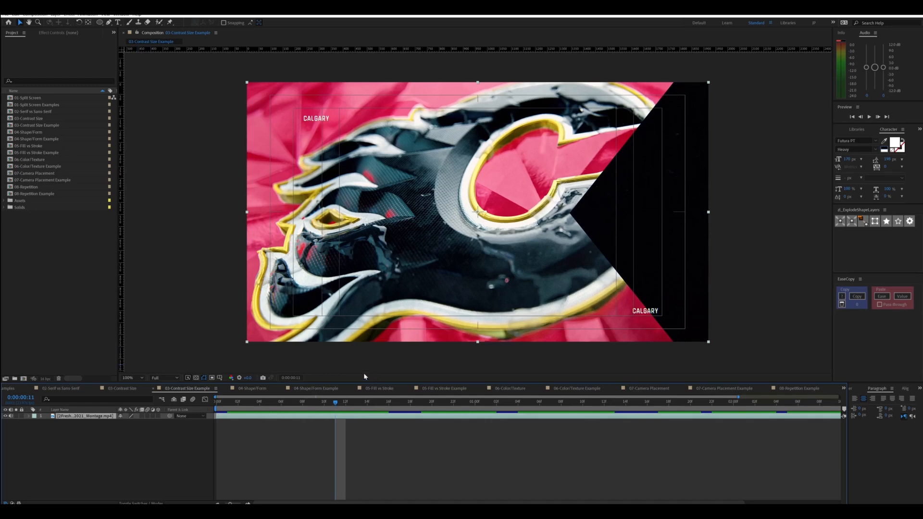
left_click_drag(337, 403, 368, 405)
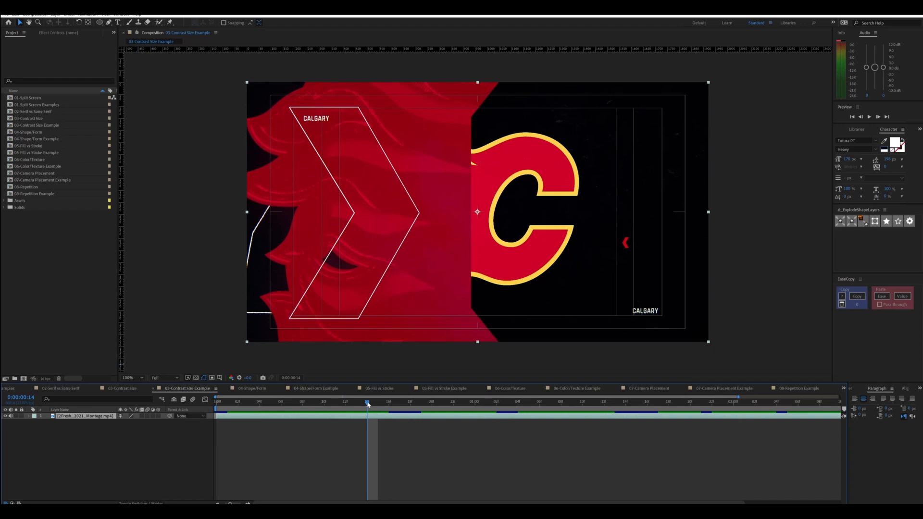
left_click_drag(369, 404, 367, 423)
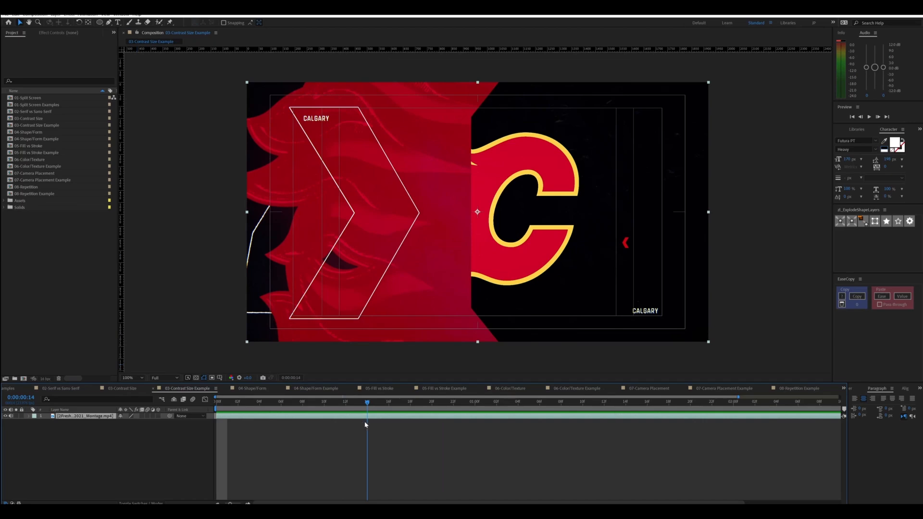
left_click_drag(366, 425, 435, 423)
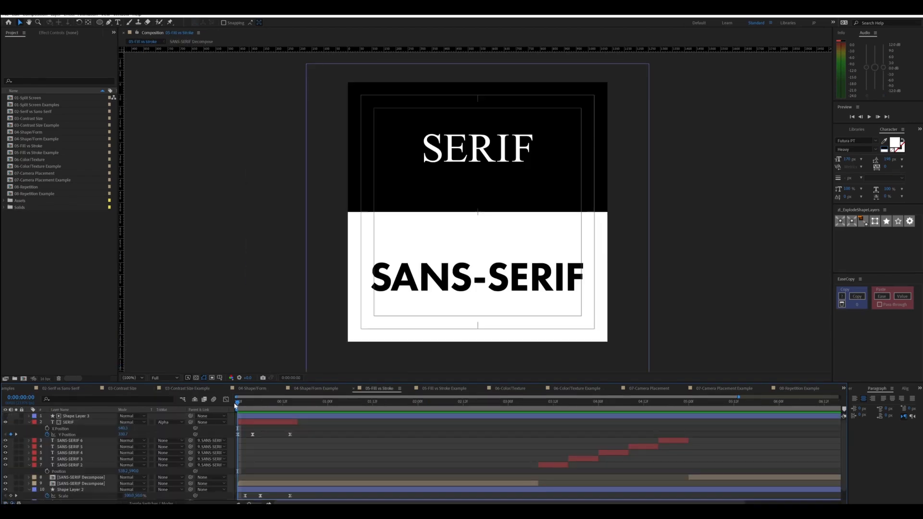
Preview the 05-Fill vs Stroke animation, and scrub 05-Fill vs Stroke Example around the ATP 500 title
key("space")
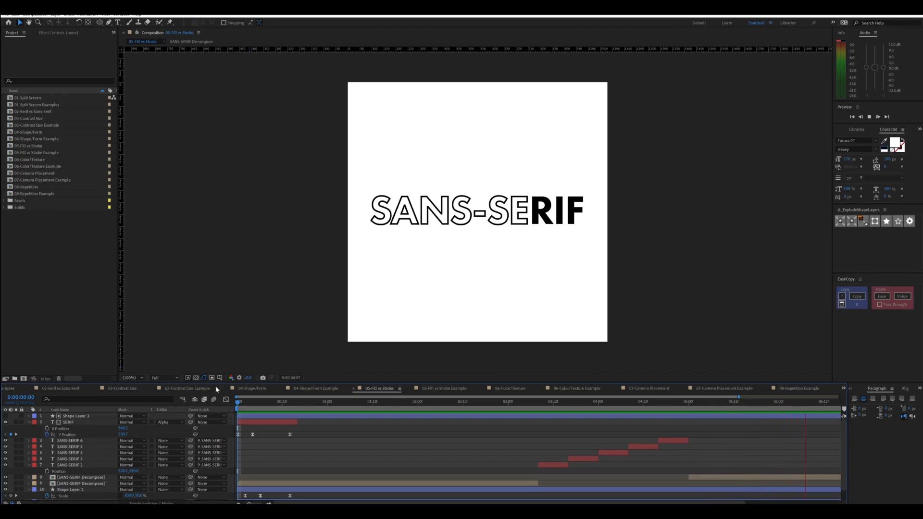
left_click(443, 389)
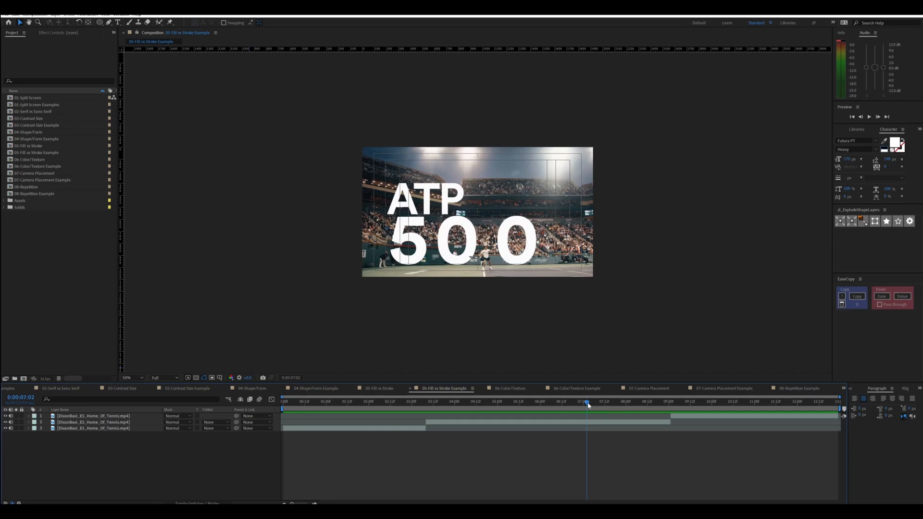
mouse_move(587, 405)
left_mouse_down()
mouse_move(609, 406)
mouse_move(584, 407)
mouse_move(592, 406)
left_mouse_up()
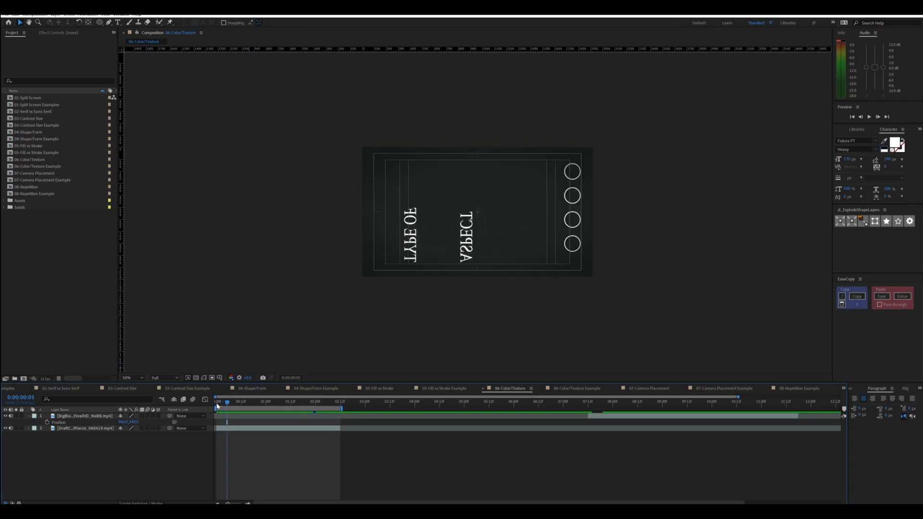
Step back and forth through the opening frames of 06-Color/Texture to compare their contrast, and play a preview
key("Page_Up")
key("Page_Up")
key("Page_Up")
key("Page_Up")
key("Page_Up")
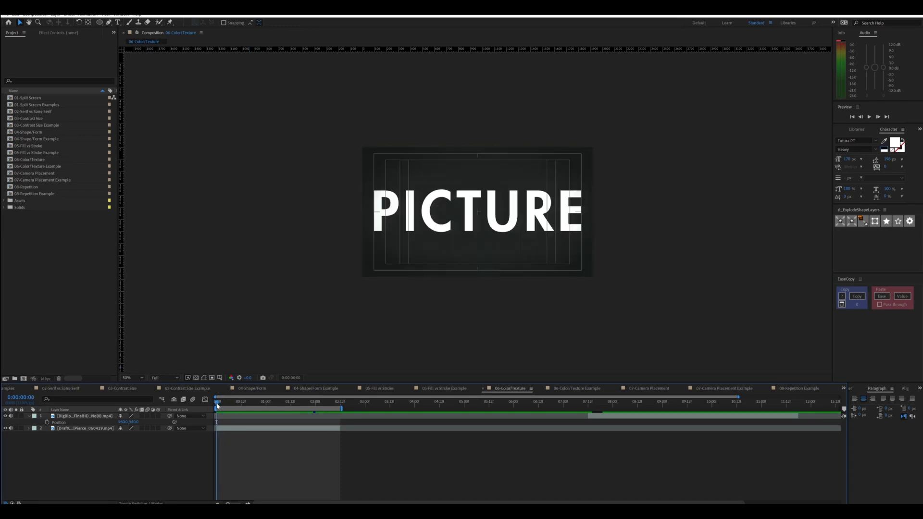
key("Page_Down")
key("Page_Down")
key("Page_Down")
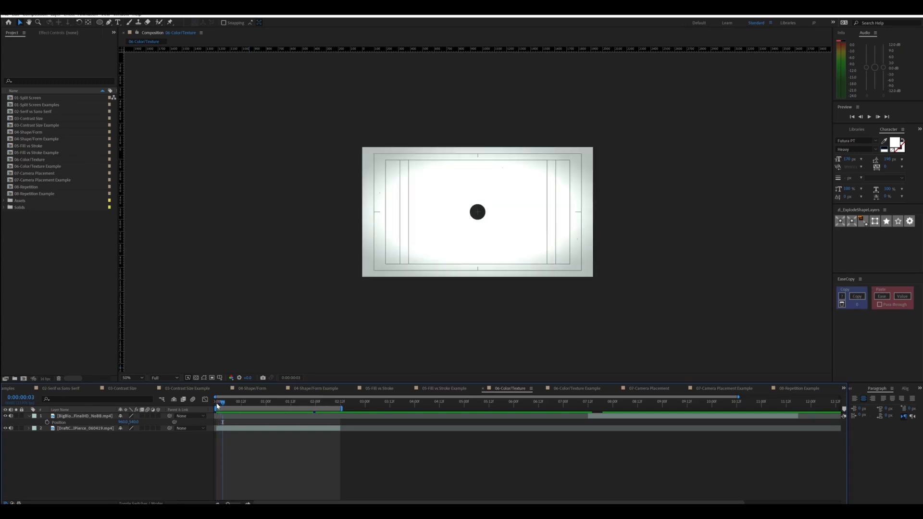
key("Page_Up")
key("Page_Up")
key("Page_Up")
key("Page_Up")
key("Page_Up")
key("Page_Up")
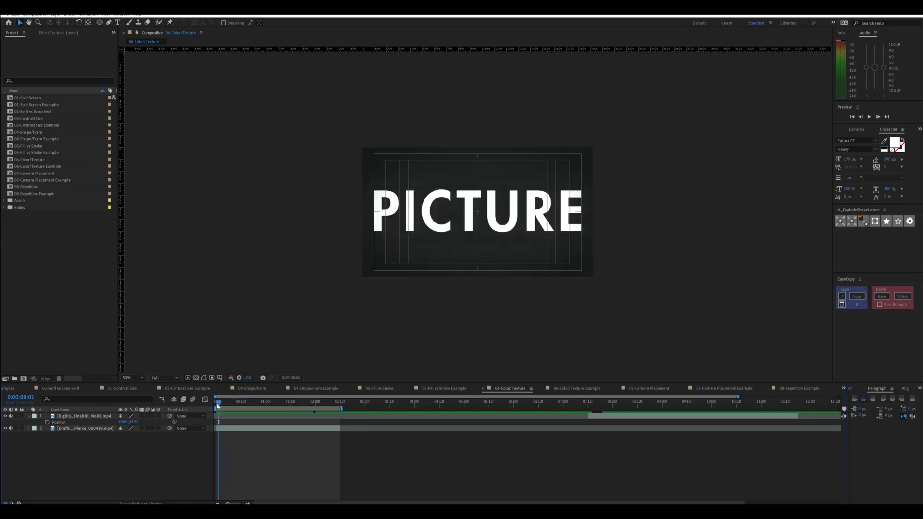
key("Page_Down")
key("space")
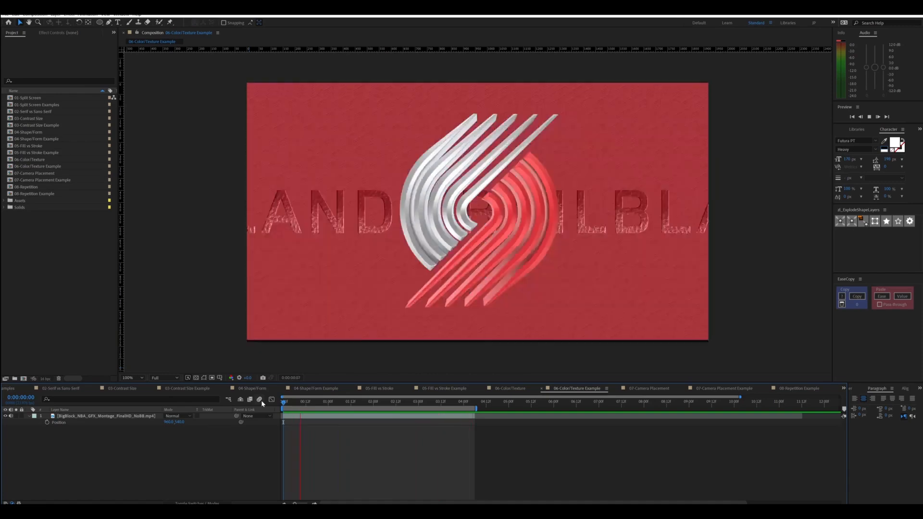
Stop the preview and scrub 06-Color/Texture Example from about 0:00:01:00 past 0:00:02:09 to examine the logo grid and LA Clippers textures
key("space")
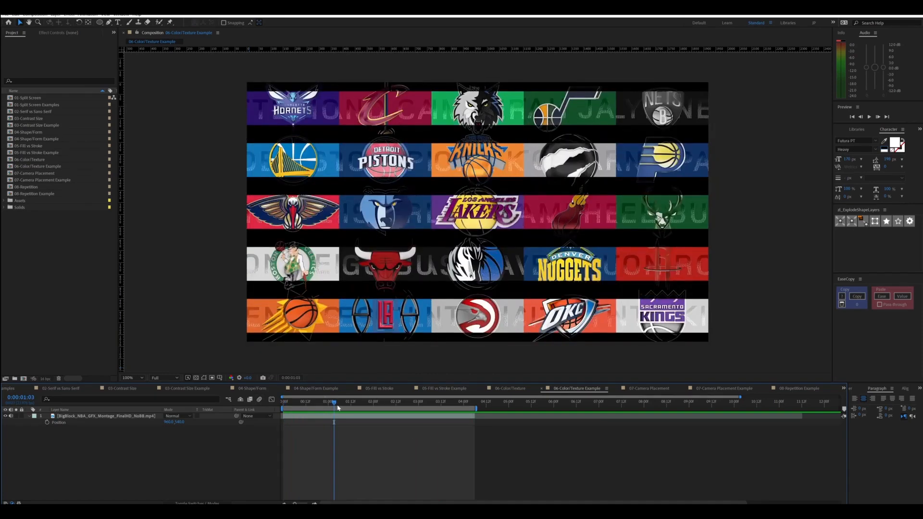
left_click_drag(335, 406, 330, 406)
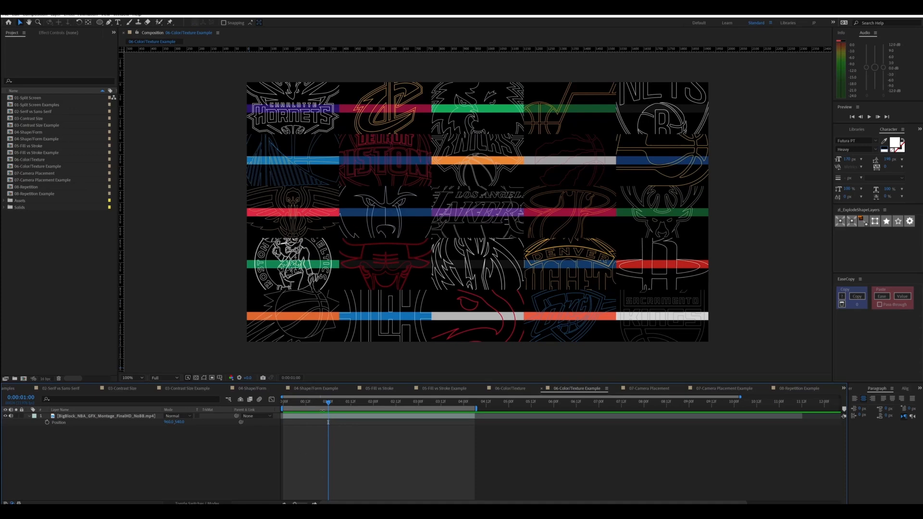
left_click_drag(329, 404, 352, 404)
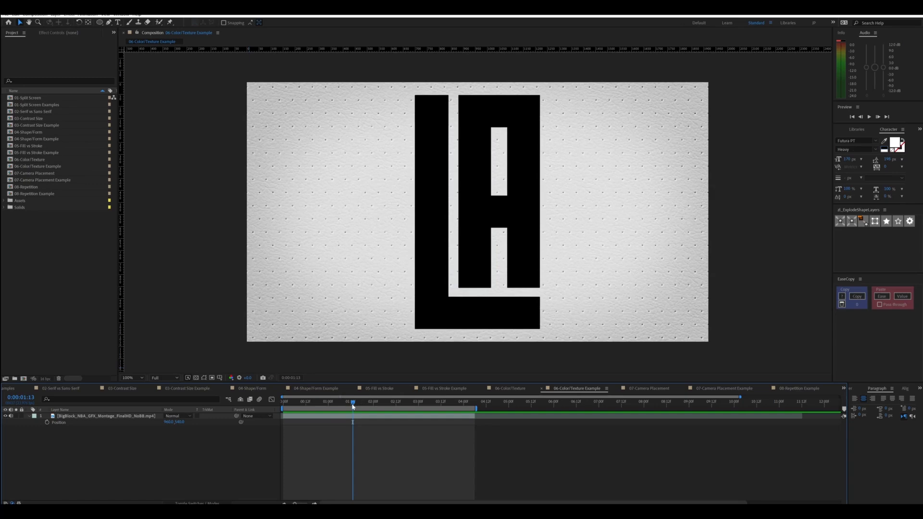
left_click_drag(352, 405, 366, 408)
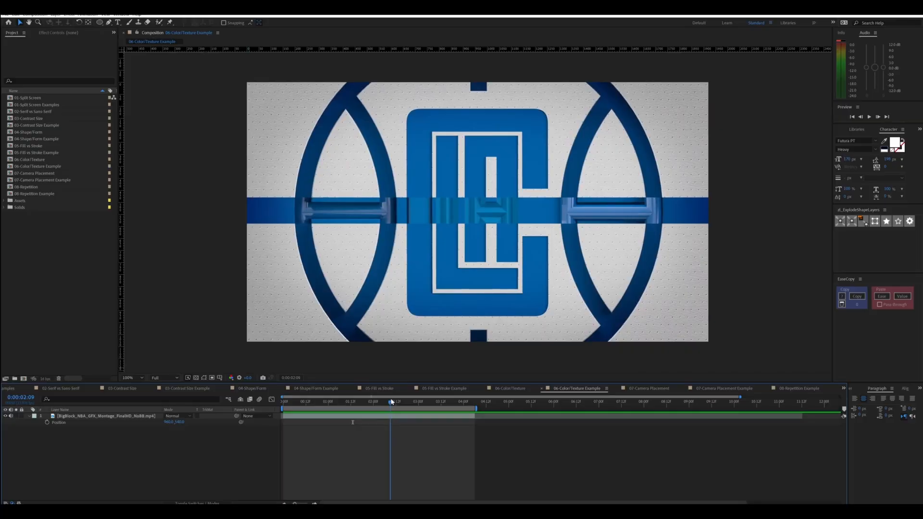
left_click_drag(391, 402, 408, 401)
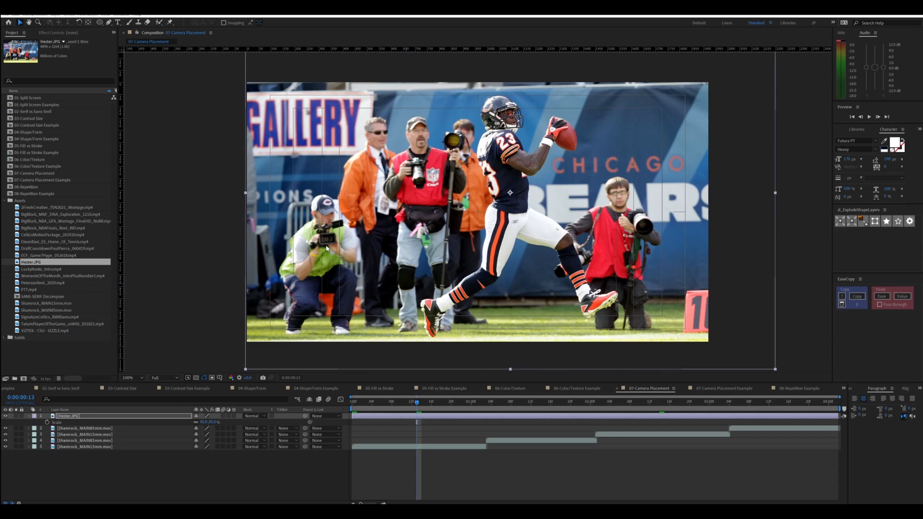
Hide the Hester.JPG layer in 07-Camera Placement, and compare the low-angle and wider shamrock shots by scrubbing and previewing
left_click(6, 416)
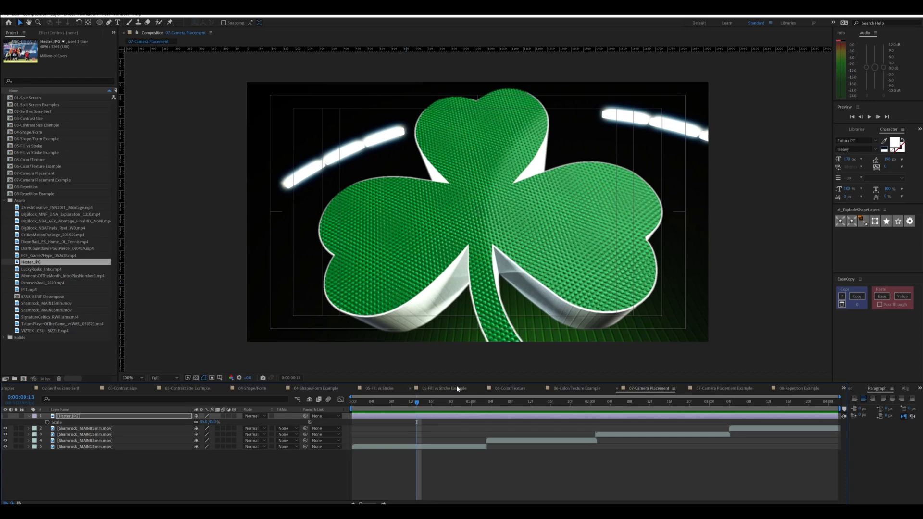
left_click(539, 403)
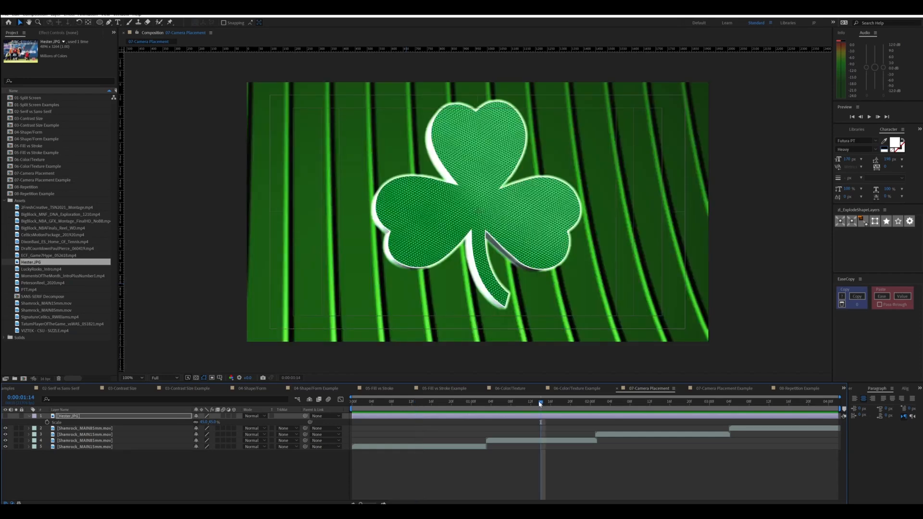
left_click_drag(540, 402, 408, 401)
left_click(413, 404)
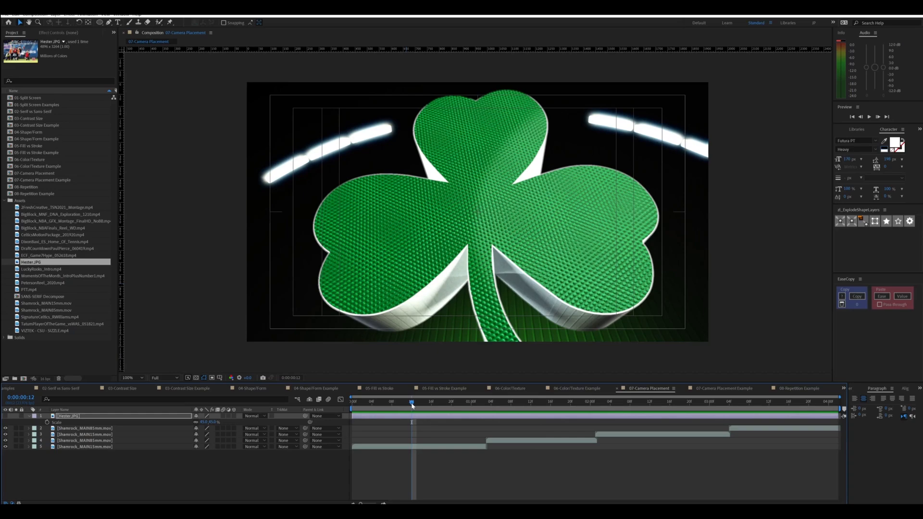
key("space")
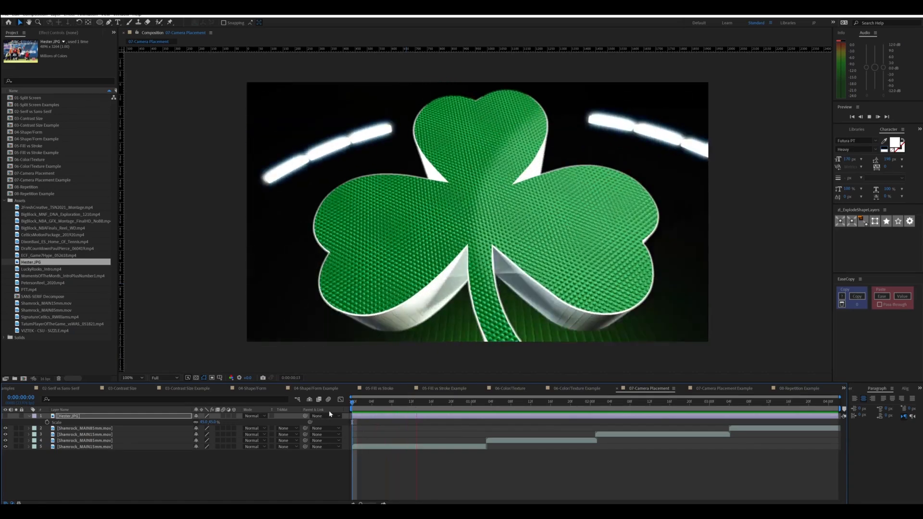
key("space")
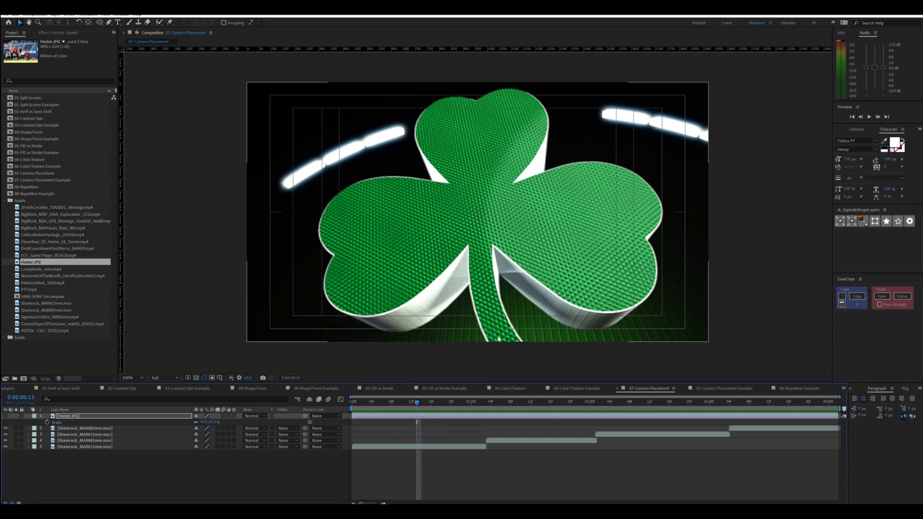
left_click(540, 406)
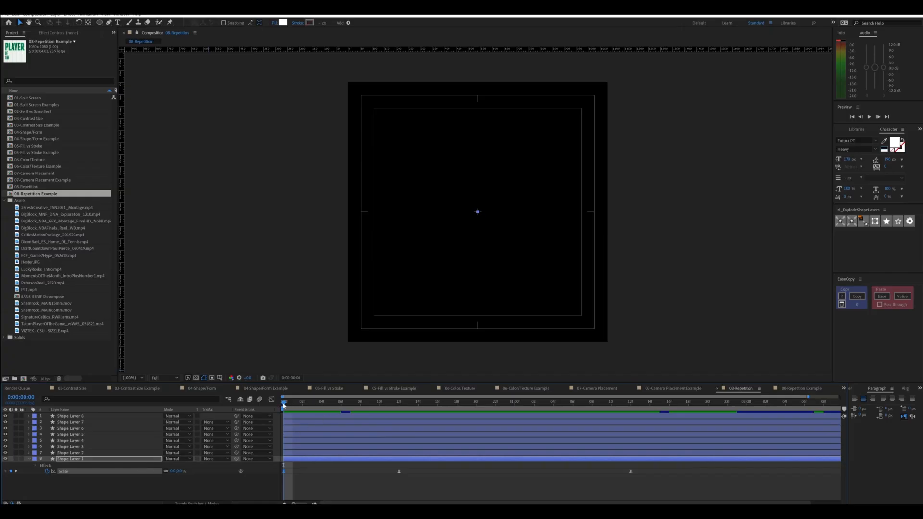
Preview 08-Repetition from its first frame, and play 07-Camera Placement Example from 0:00:00:14 to examine its camera angles
mouse_move(283, 405)
left_mouse_down()
mouse_move(309, 408)
mouse_move(270, 408)
left_mouse_up()
key("space")
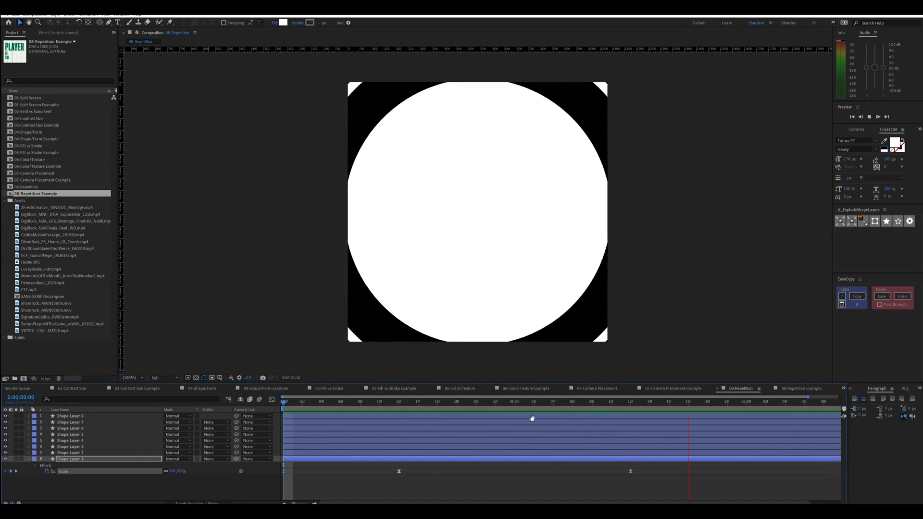
left_click(673, 389)
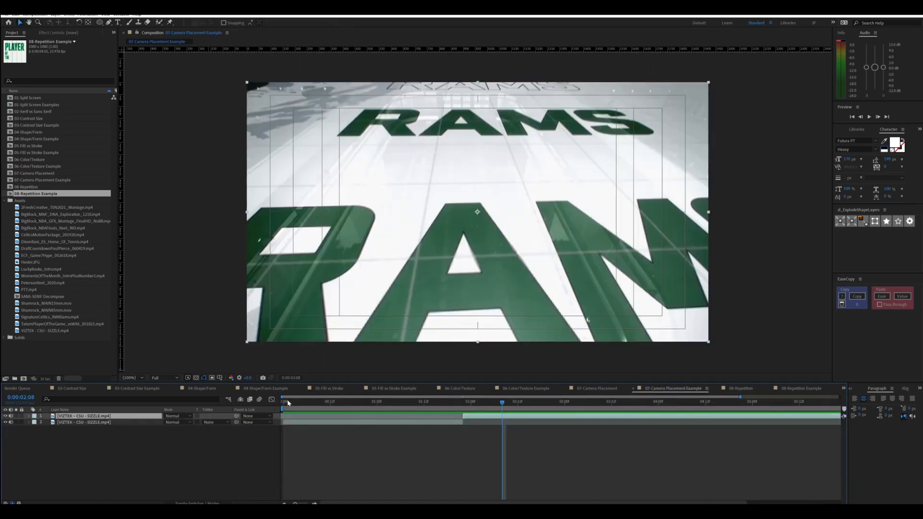
left_click_drag(289, 403, 339, 408)
key("space")
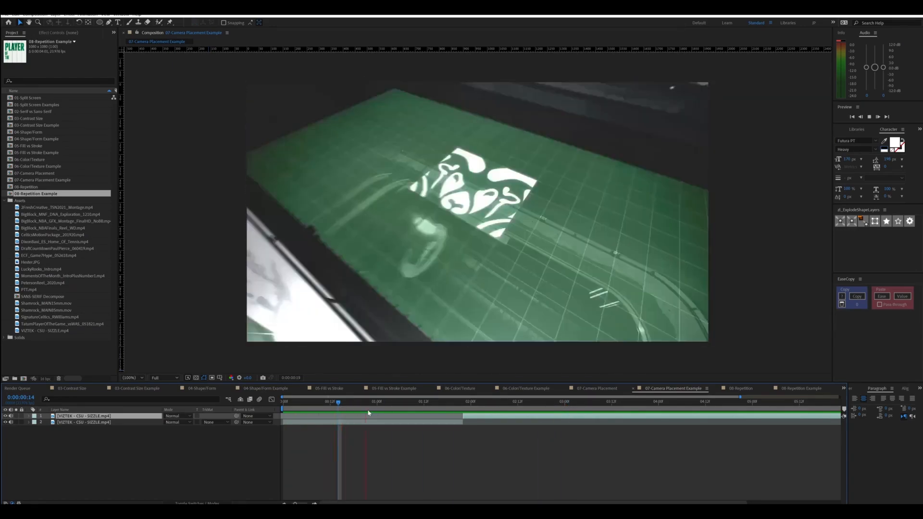